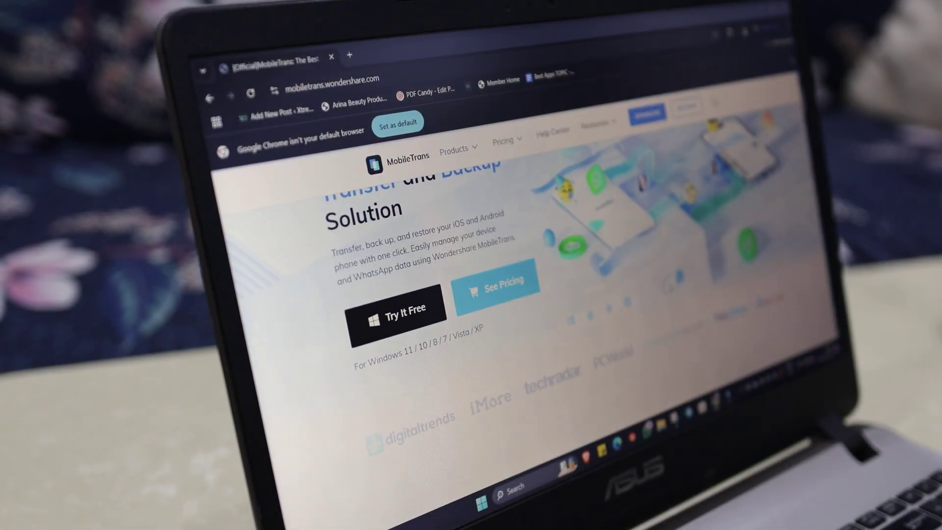
pyautogui.scroll(-2, 515, 309)
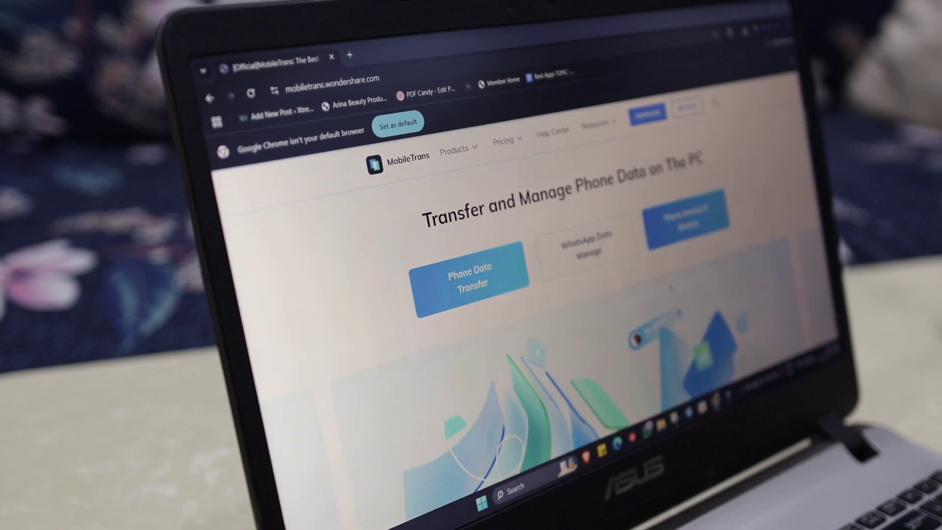
pyautogui.scroll(-1, 672, 287)
pyautogui.scroll(-1, 672, 288)
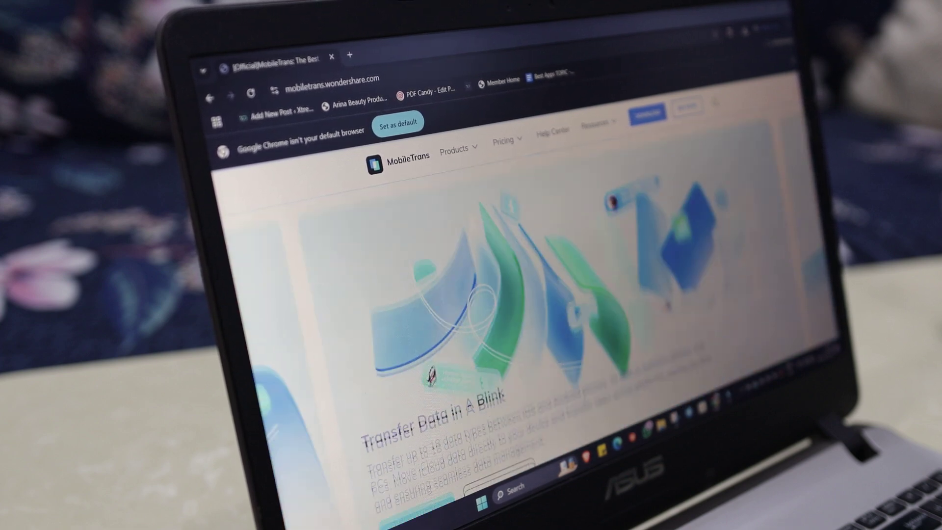
pyautogui.scroll(-1, 672, 288)
pyautogui.scroll(-1, 671, 288)
pyautogui.scroll(-3, 671, 287)
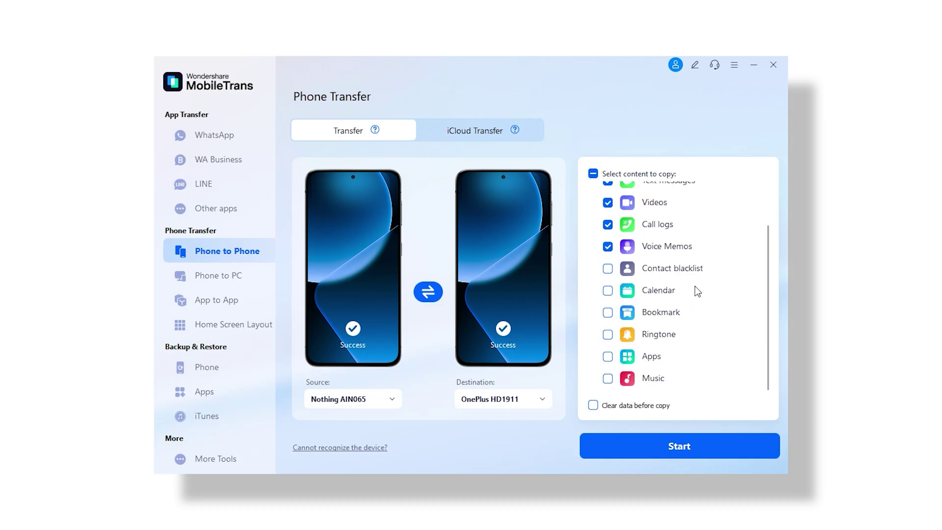
pyautogui.scroll(2, 695, 291)
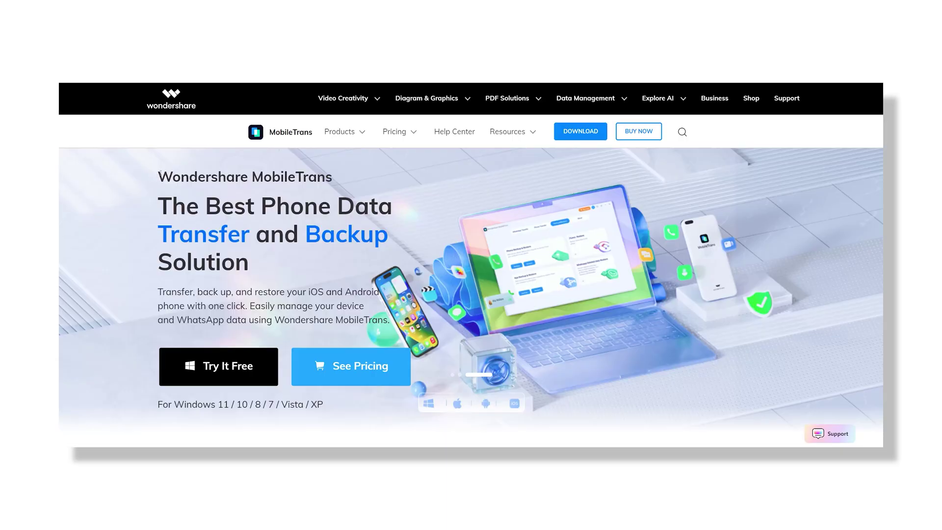
# Drag across the MobileTrans window while the call-log restore onto the OnePlus HD1911 finishes
pyautogui.moveTo(158, 176); pyautogui.dragTo(335, 181)
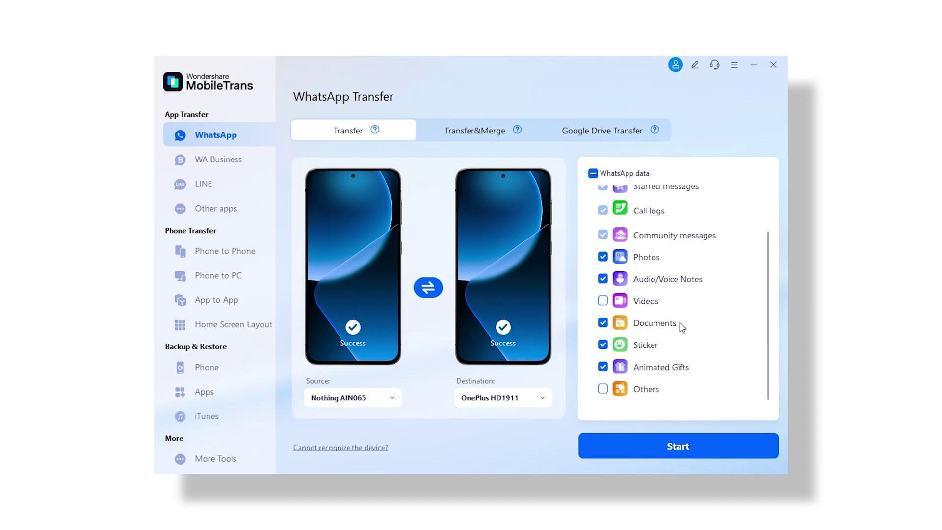
pyautogui.scroll(2, 680, 322)
pyautogui.scroll(-2, 680, 322)
# Start the Nothing-to-OnePlus WhatsApp transfer and confirm the phone's WhatsApp backup is complete
pyautogui.click(683, 453)
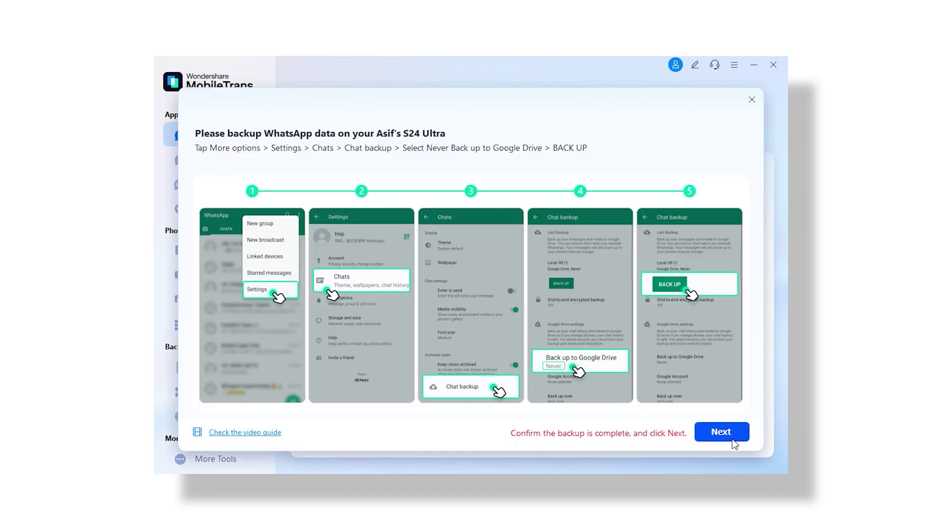
pyautogui.click(731, 438)
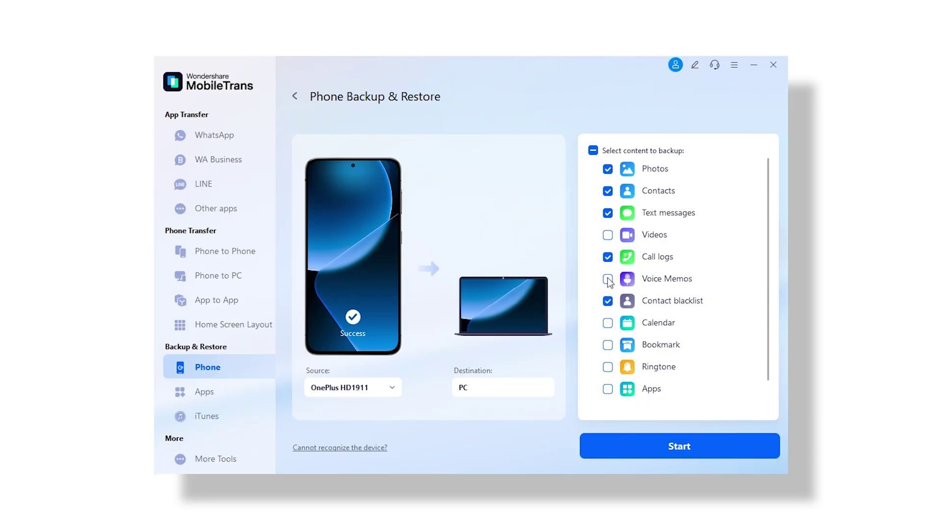
# Add Calendar and Bookmark to the OnePlus backup and start backing up to the PC
pyautogui.click(608, 323)
pyautogui.click(608, 345)
pyautogui.scroll(-1, 632, 368)
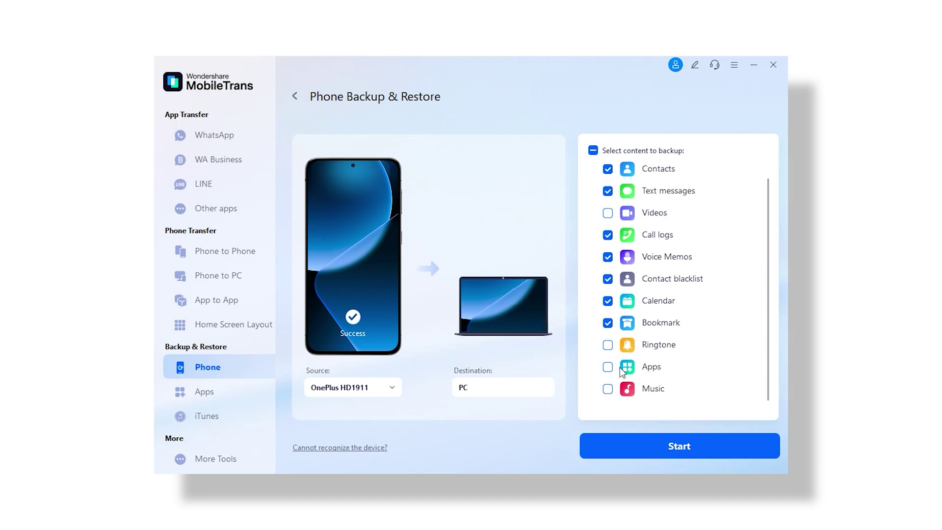
pyautogui.scroll(1, 674, 366)
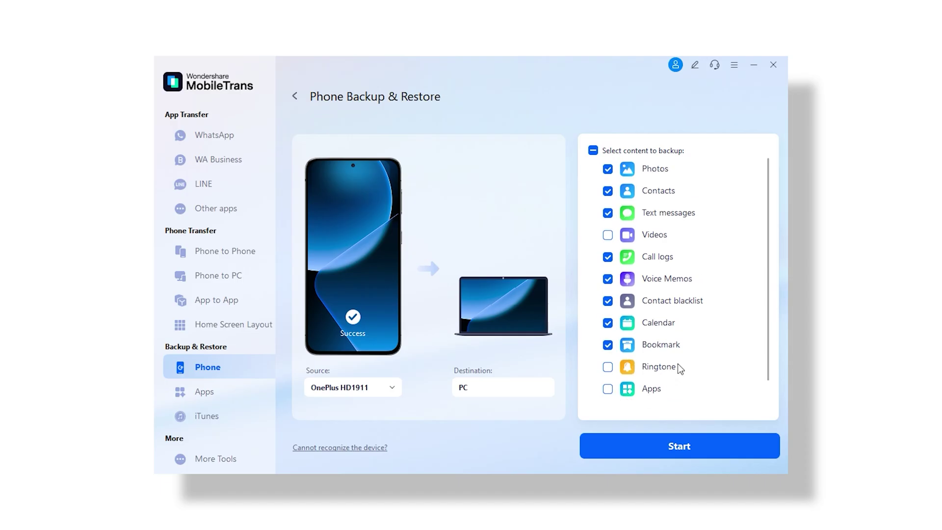
pyautogui.click(690, 446)
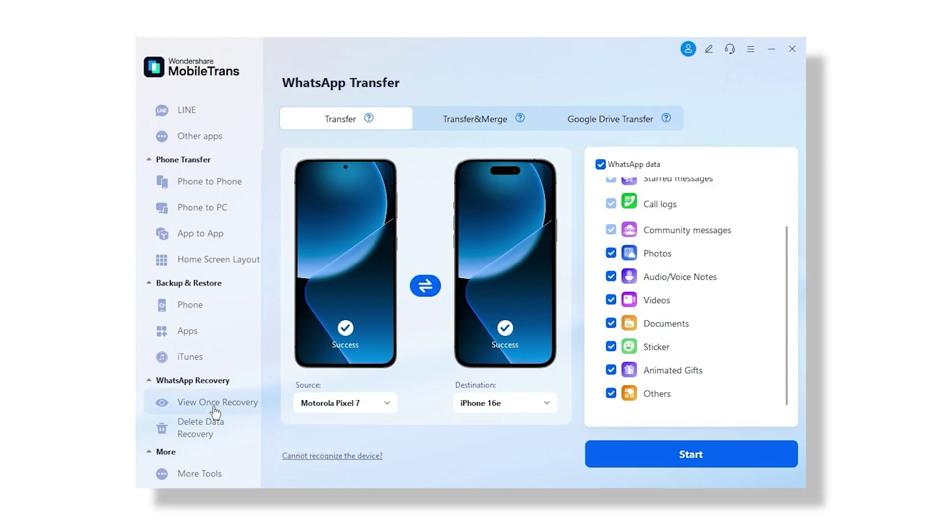
# Open View Once Recovery and preview a recovered view-once voice message and photo
pyautogui.click(216, 408)
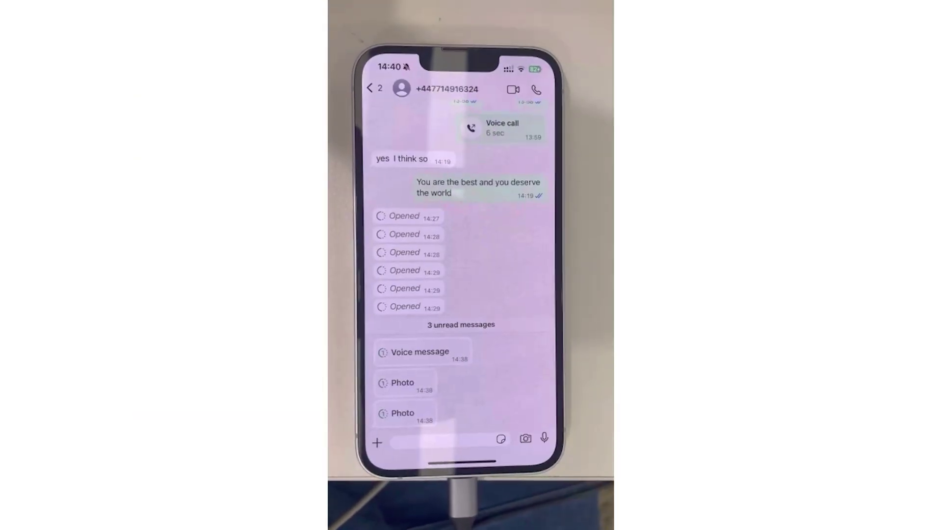
pyautogui.click(420, 353)
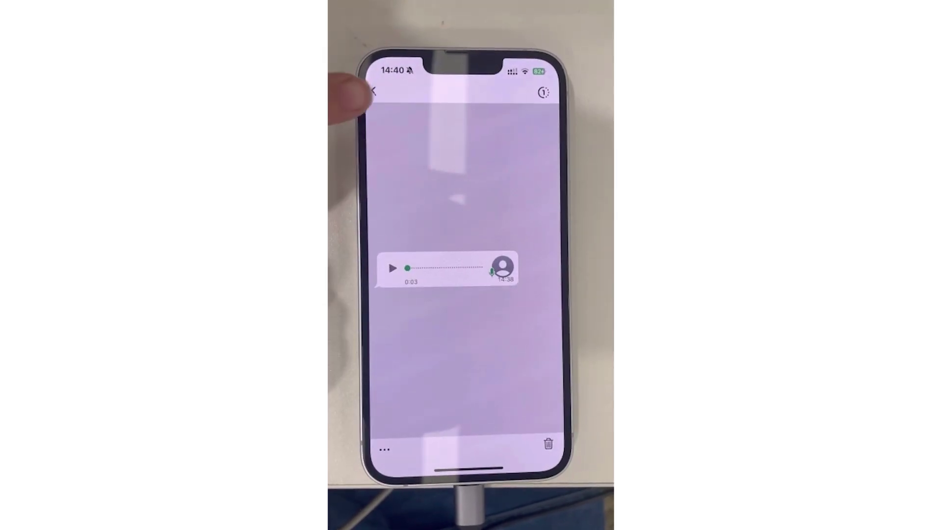
pyautogui.click(372, 92)
pyautogui.click(397, 421)
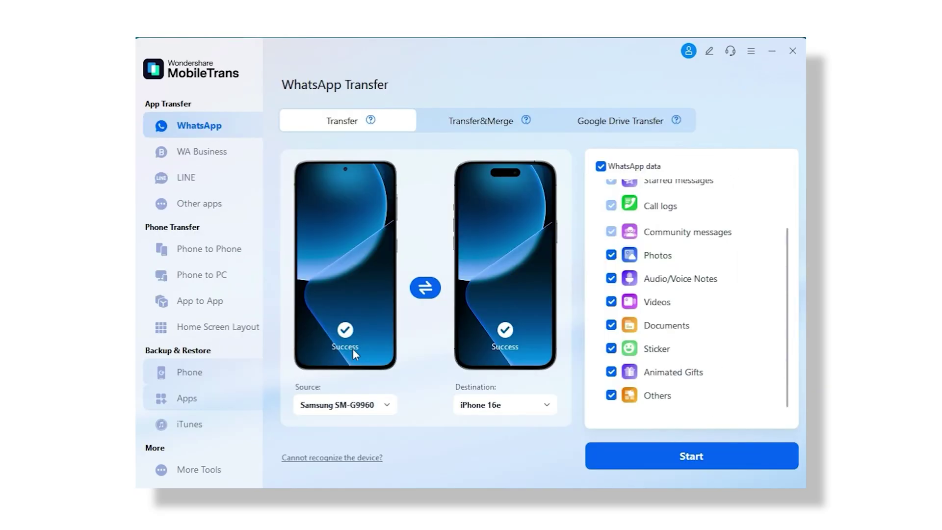
pyautogui.scroll(2, 658, 306)
pyautogui.scroll(-2, 658, 305)
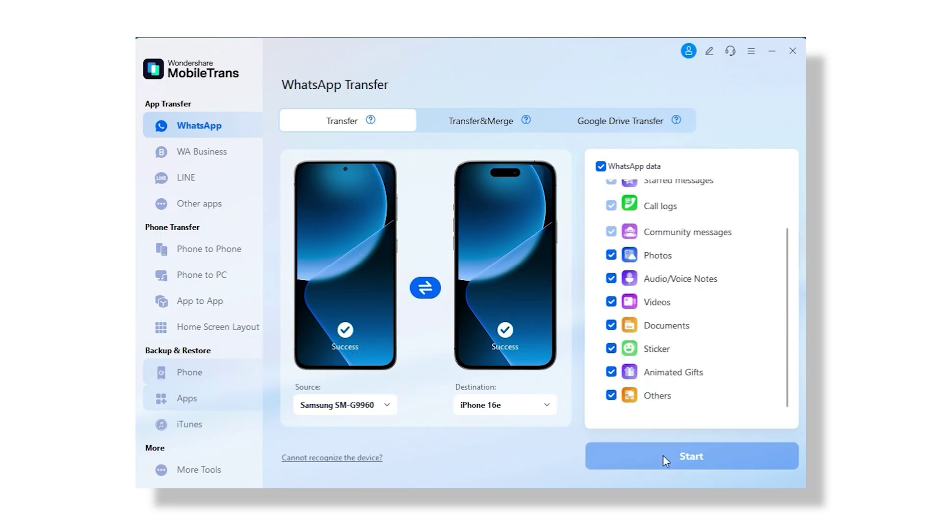
# Start the Samsung-to-iPhone 16e WhatsApp transfer and step through the encryption setup guide
pyautogui.click(663, 456)
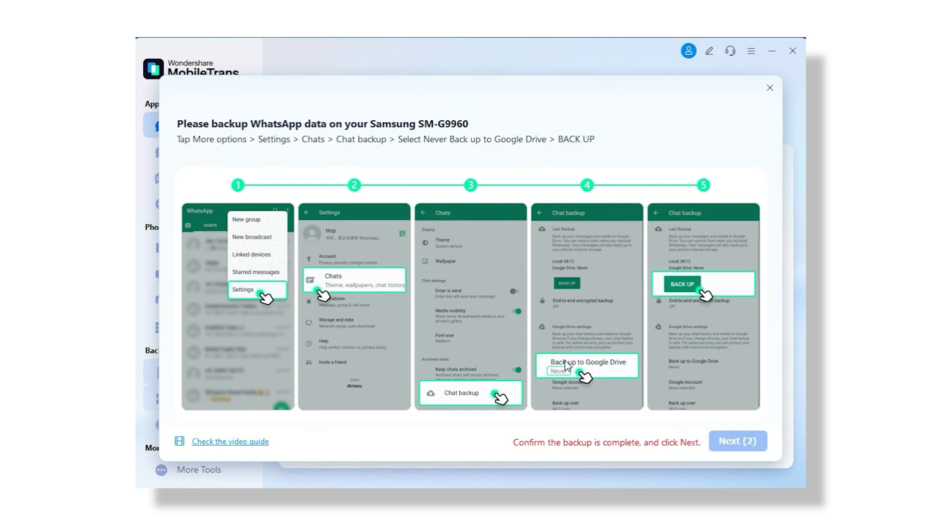
pyautogui.click(737, 441)
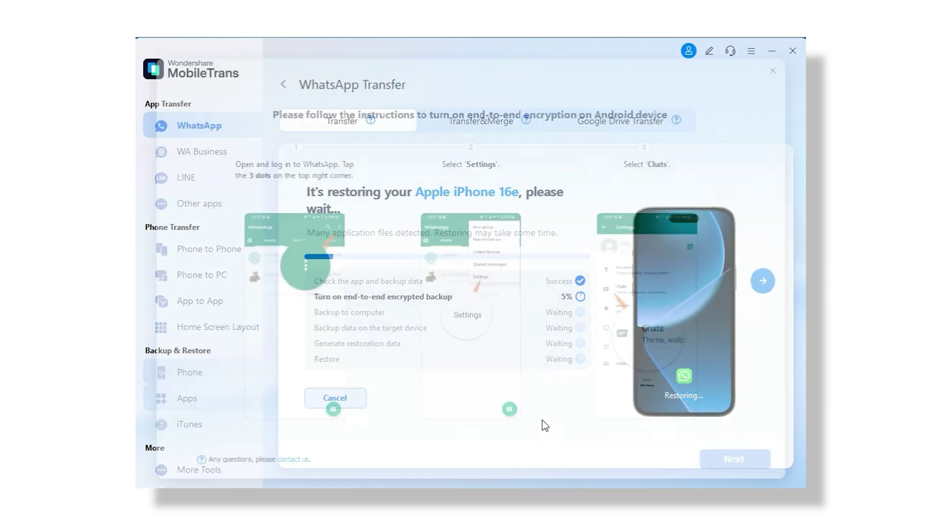
pyautogui.click(772, 283)
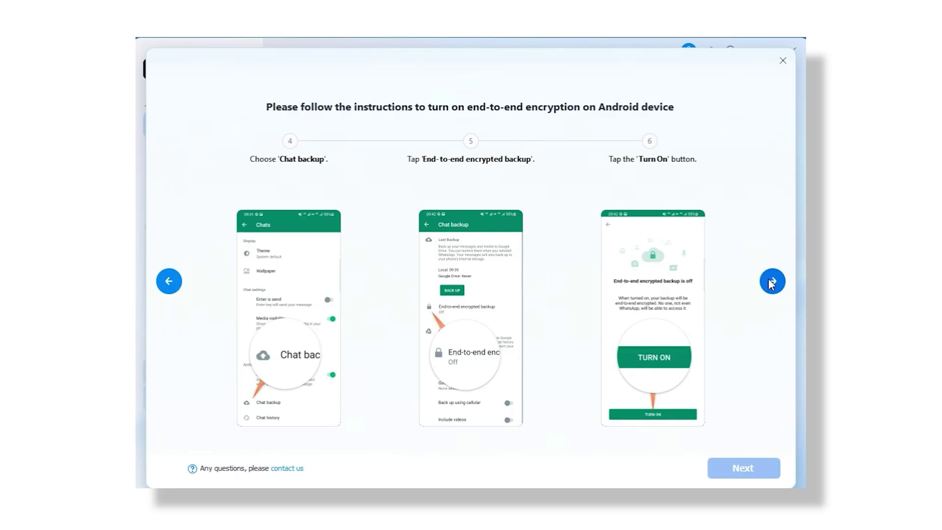
pyautogui.click(772, 283)
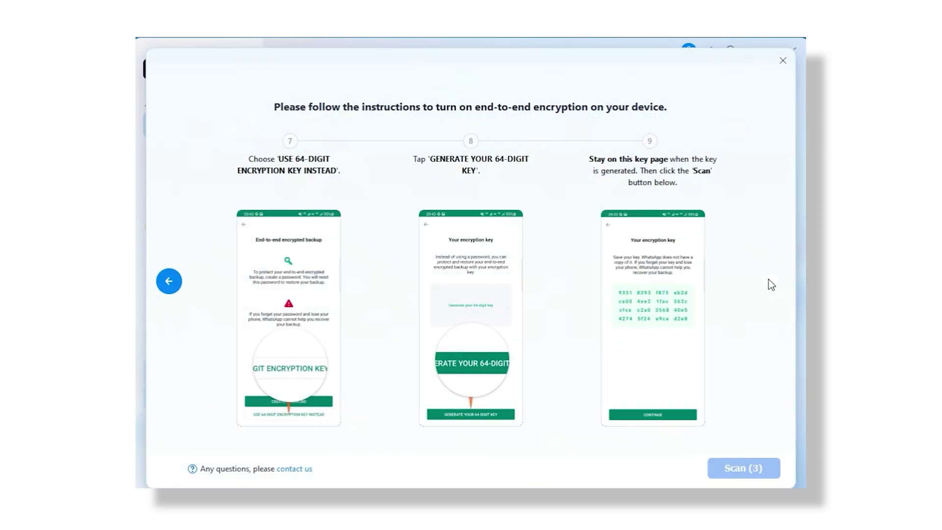
# Scan for the encryption key, confirm the encrypted backup, and continue past the sign-in notice
pyautogui.click(751, 467)
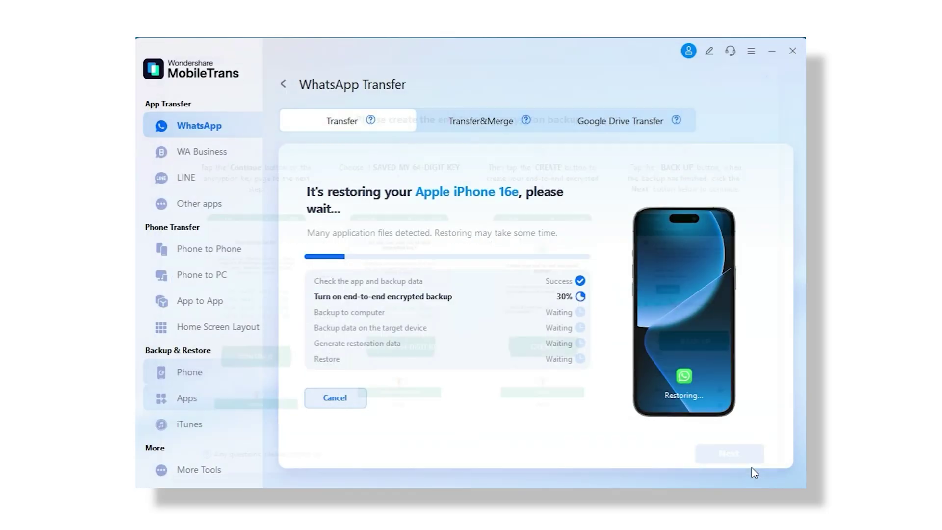
pyautogui.click(752, 468)
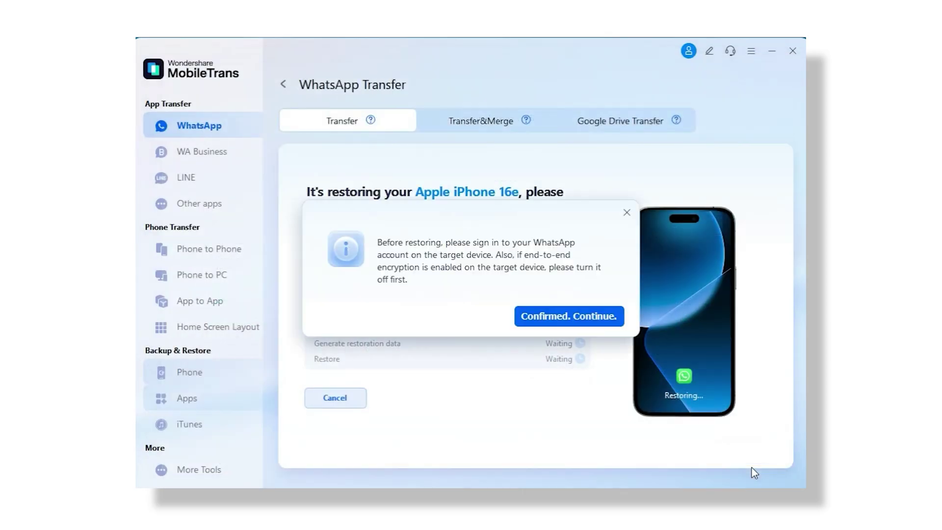
pyautogui.click(607, 312)
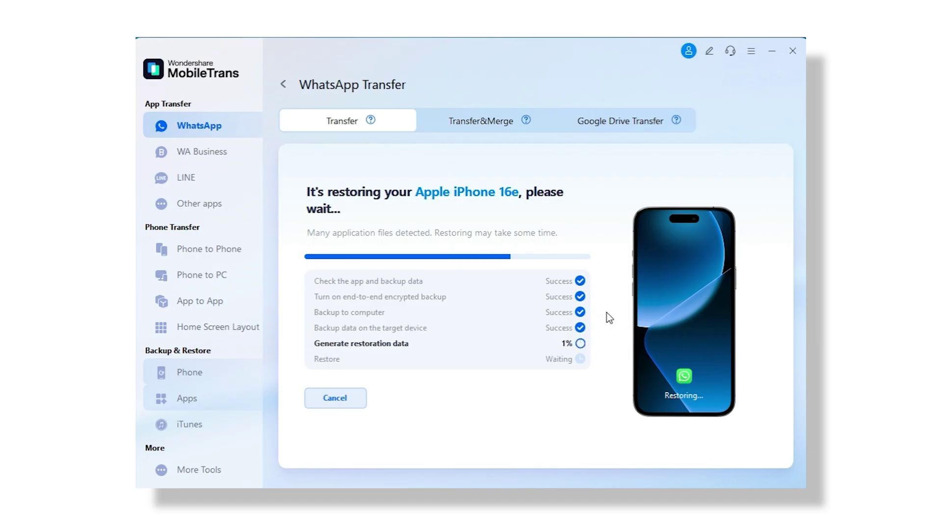